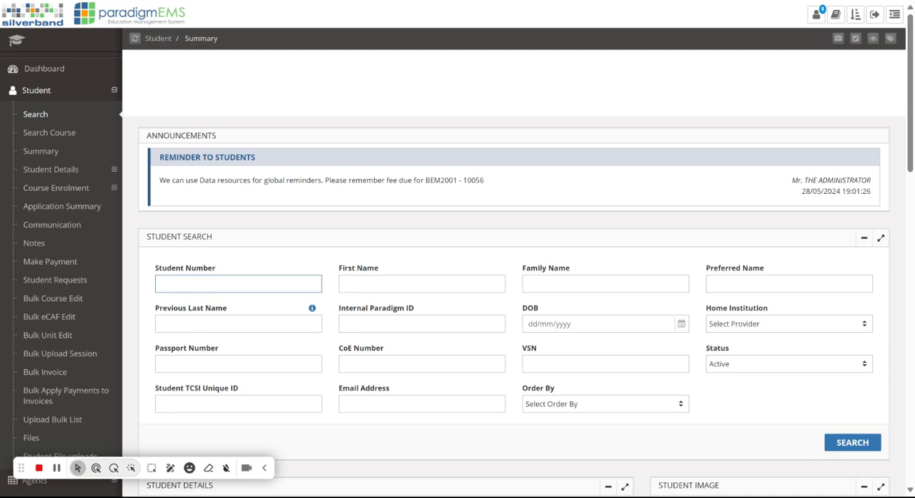
Step: Load the student's record and review the agent, commission percentage and commission rule in their course enrolment
left_click(847, 448)
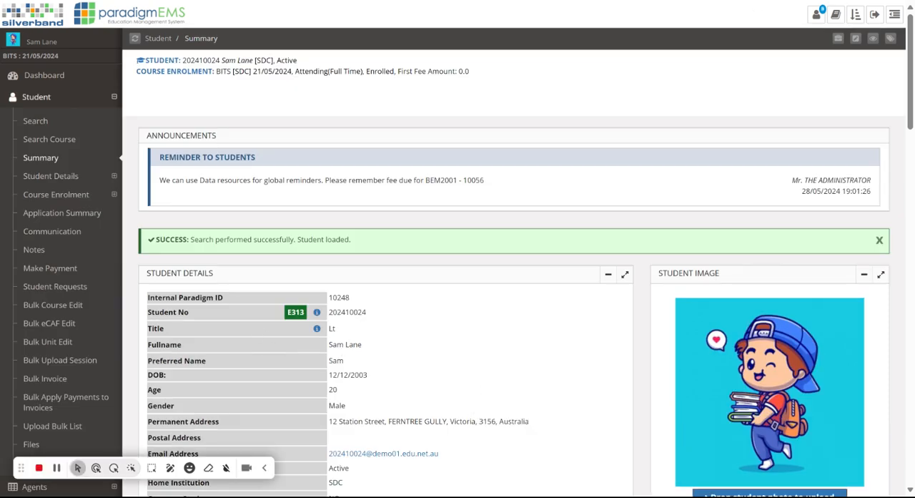
left_click(79, 200)
left_click(75, 213)
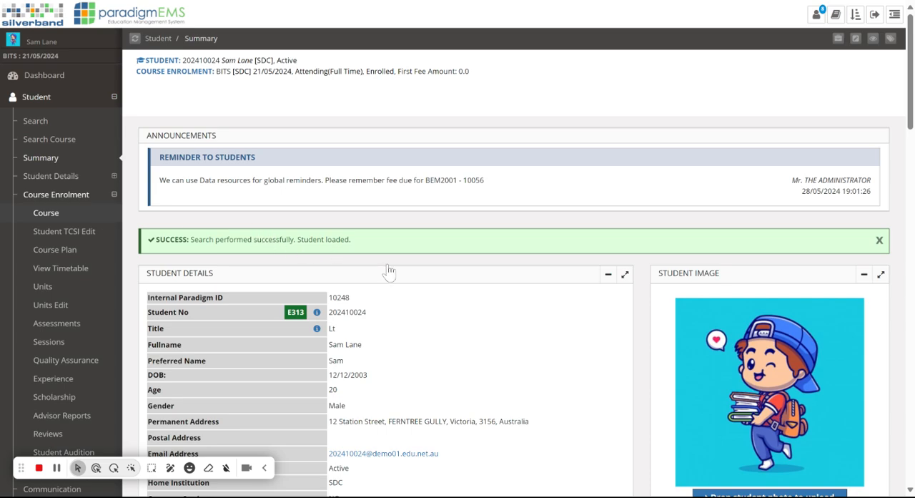
scroll(389, 273, "down", 10)
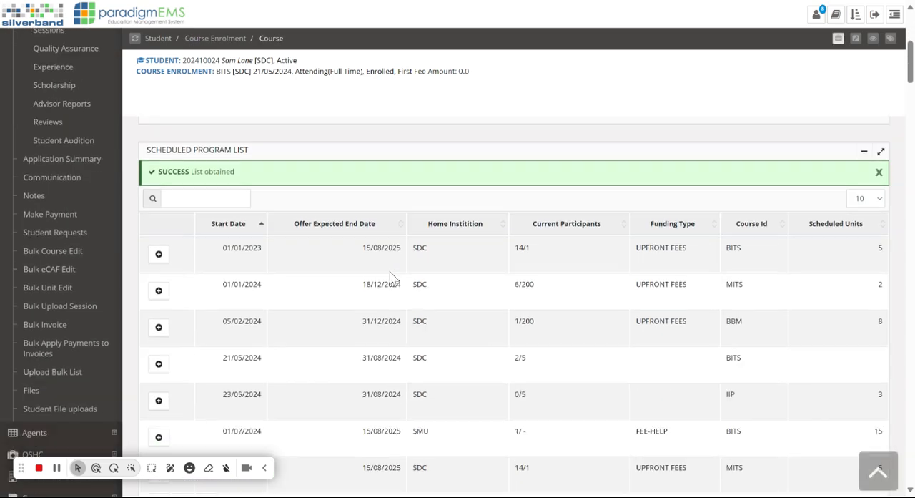
scroll(389, 277, "down", 12)
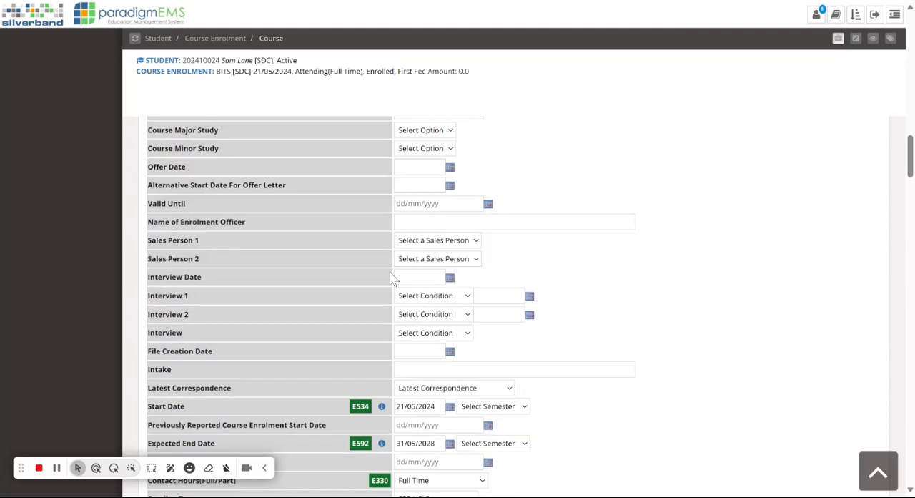
scroll(390, 278, "down", 4)
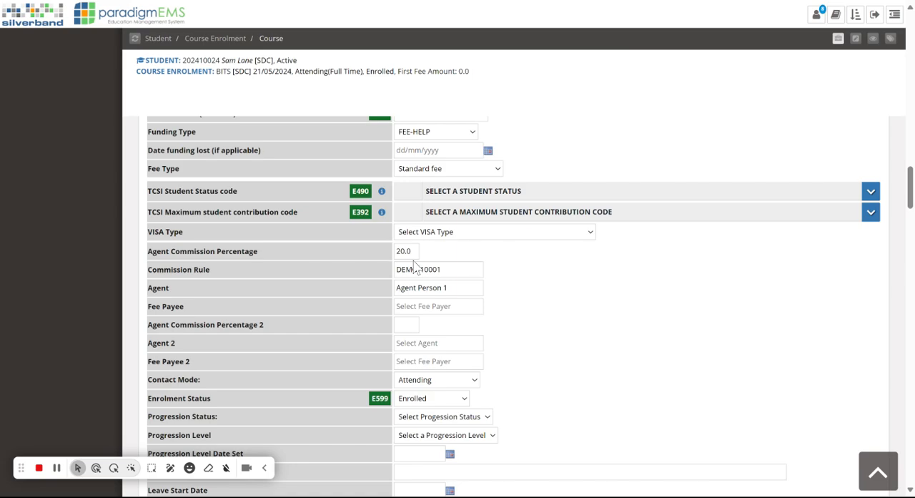
scroll(413, 266, "up", 15)
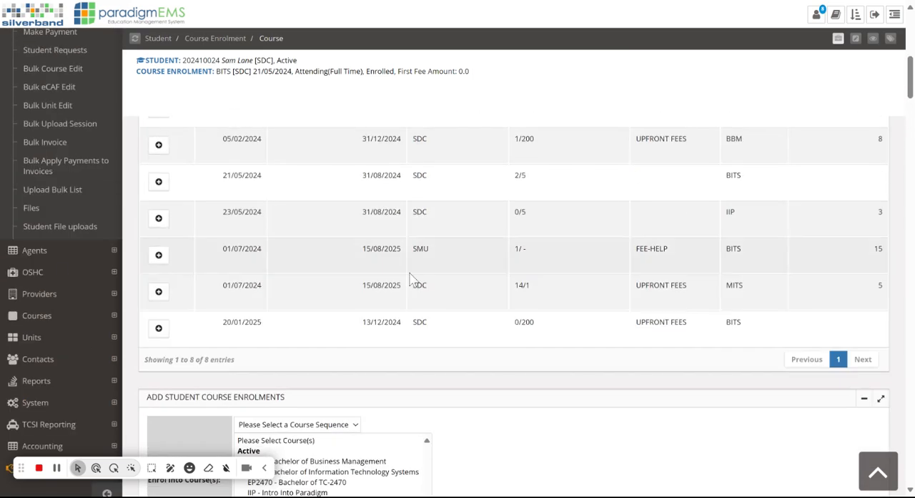
scroll(112, 283, "up", 8)
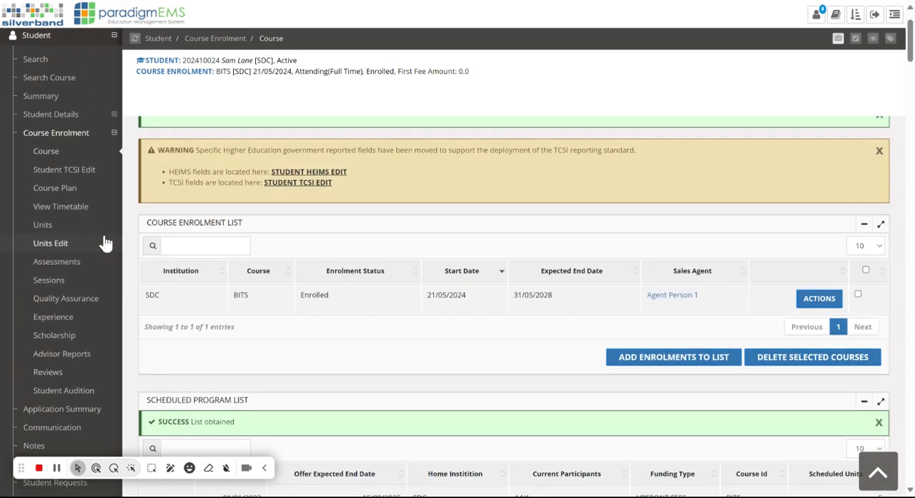
Step: In the student's unit financial edit page, choose Overseas Health Cover Fee - Double with Overseas Health Insurance Provider as the provider
left_click(105, 243)
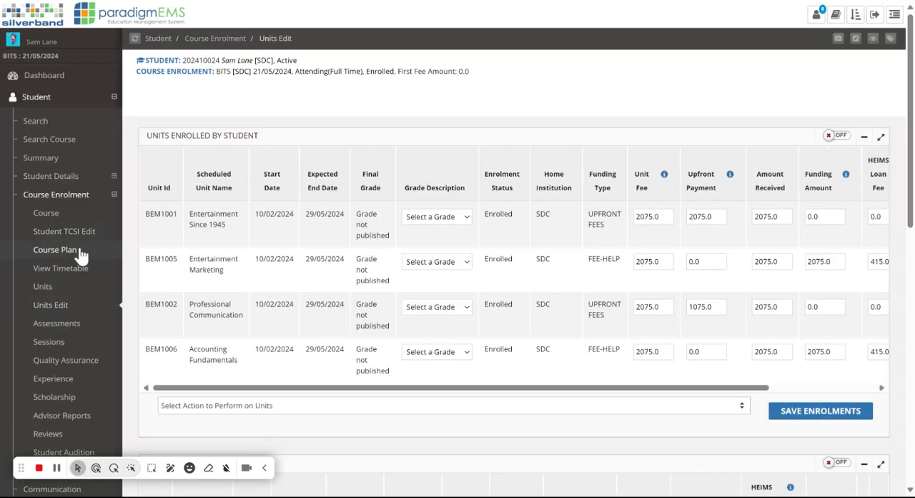
scroll(79, 236, "down", 8)
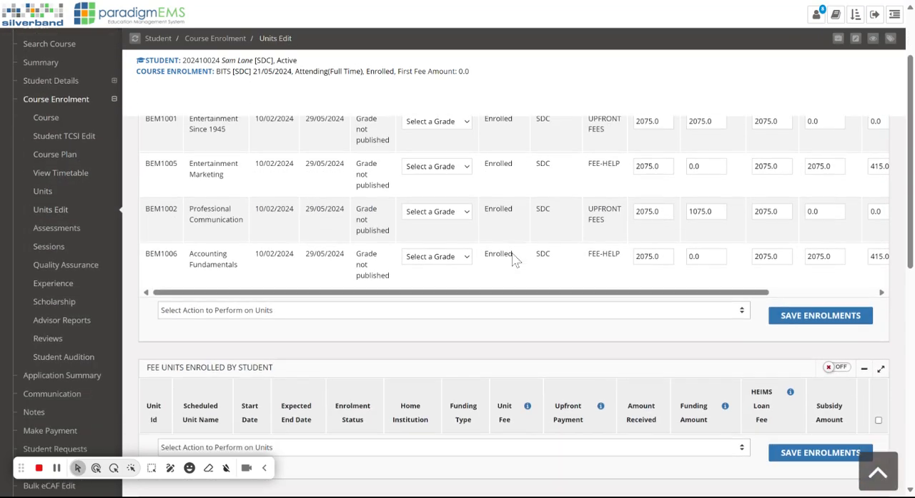
scroll(486, 256, "down", 3)
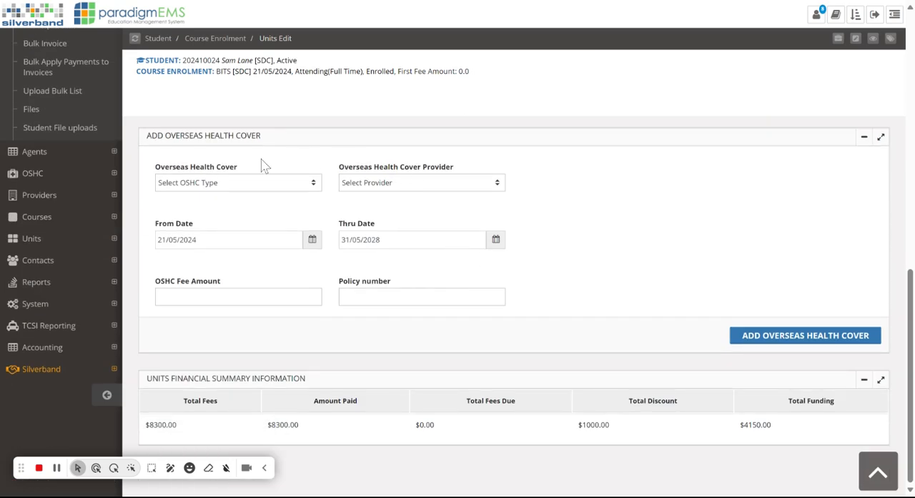
left_click(303, 182)
left_click(299, 217)
left_click(398, 185)
left_click(404, 221)
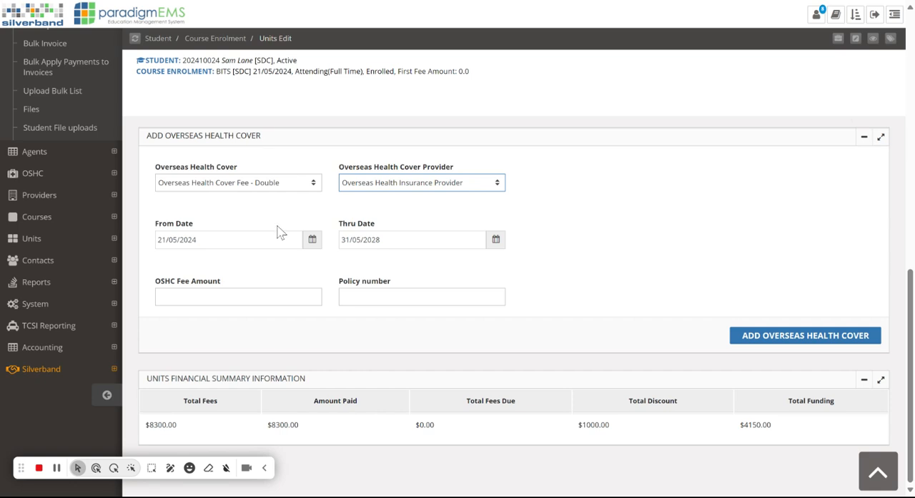
Step: Add the overseas health cover with thru date 31/05/2025, an OSHC fee of 1200 and the policy number
left_click(411, 240)
type("5")
key("Tab")
key("Tab")
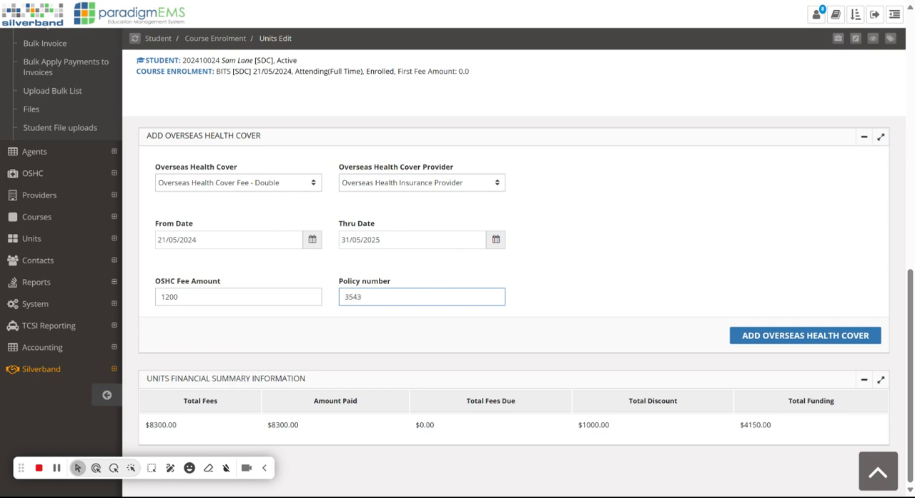
left_click(815, 342)
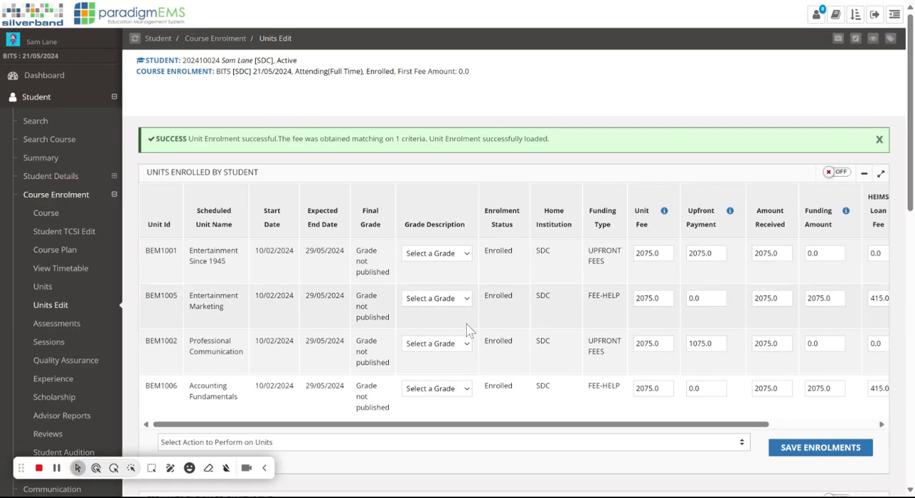
Step: Search the scheduled units for the unit name Fee between 01/01/2024 and 13/12/2024 from the student's units page
left_click(85, 291)
scroll(708, 350, "down", 15)
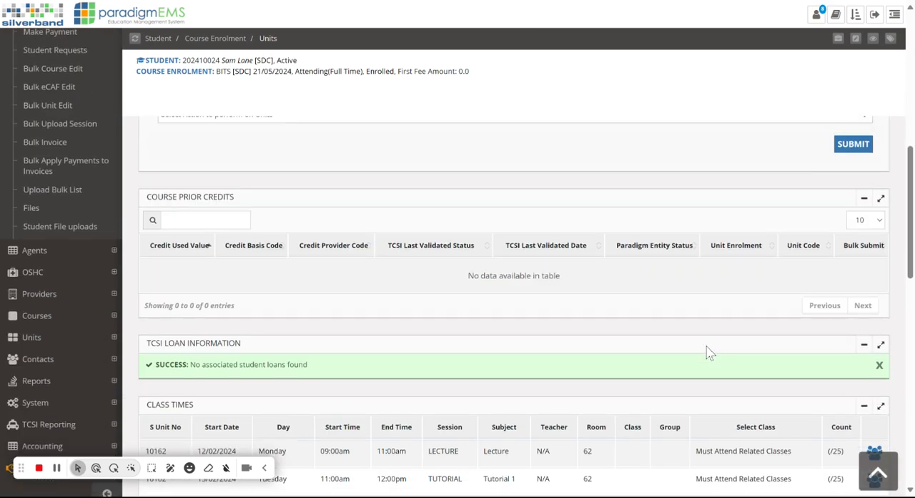
scroll(708, 351, "down", 8)
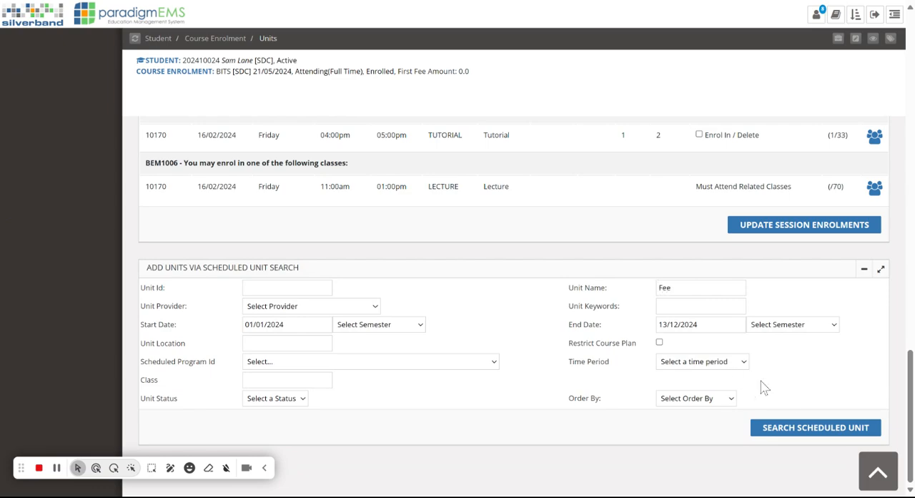
left_click(793, 427)
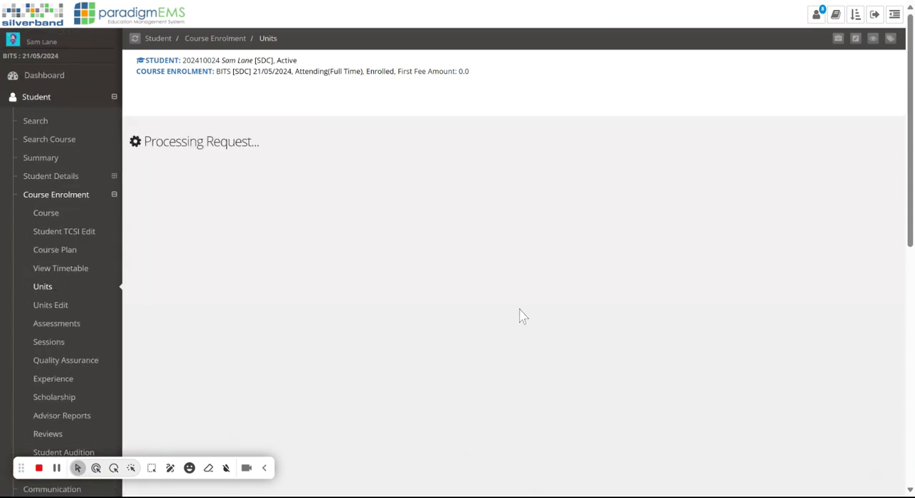
Step: Enrol the student into the Enrolment Fee - Trimester 1 scheduled unit
scroll(523, 317, "down", 20)
scroll(551, 323, "down", 3)
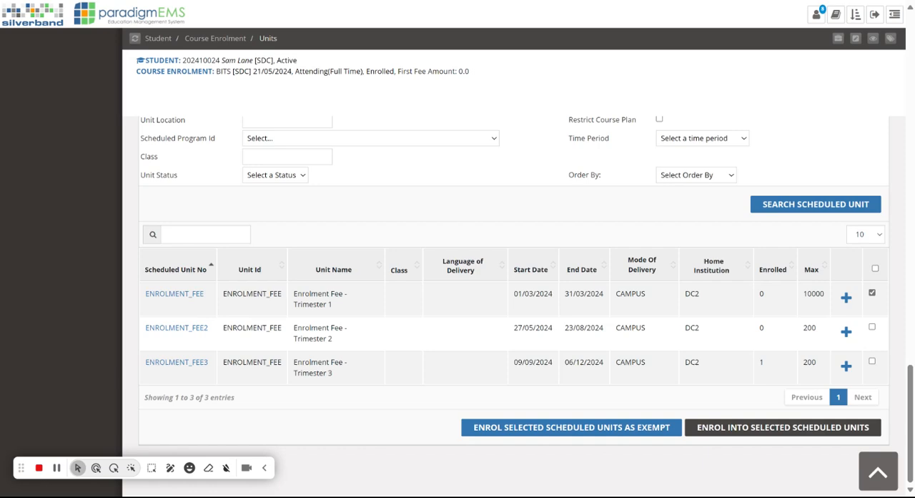
left_click(763, 429)
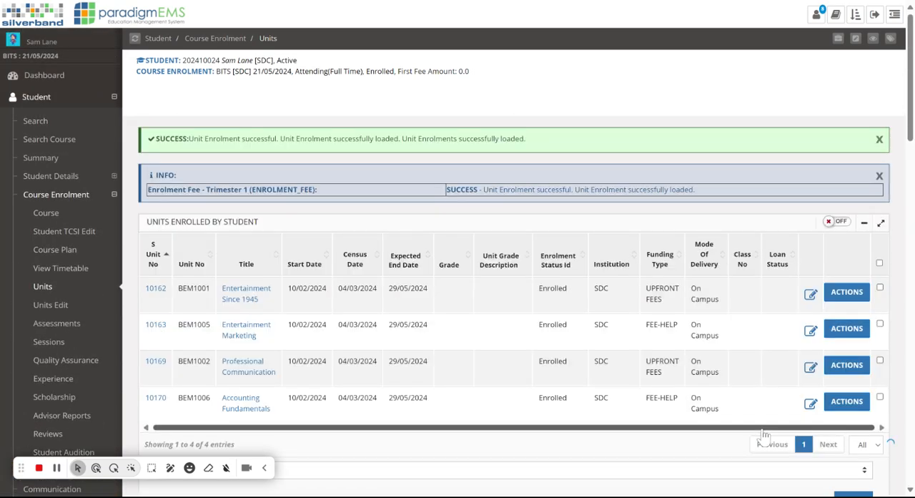
Step: Check the student's enrolled fee units for the overseas health cover and the Trimester 1 enrolment fee
scroll(525, 286, "down", 3)
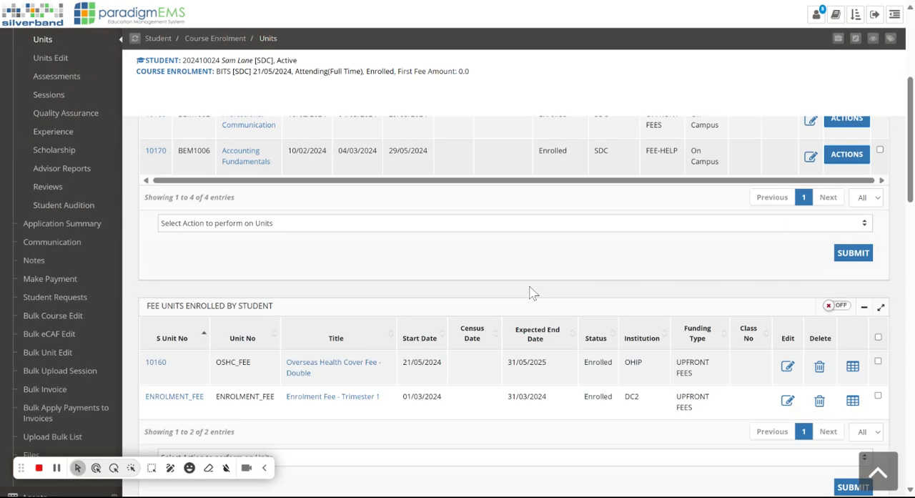
scroll(315, 357, "down", 2)
scroll(314, 358, "up", 5)
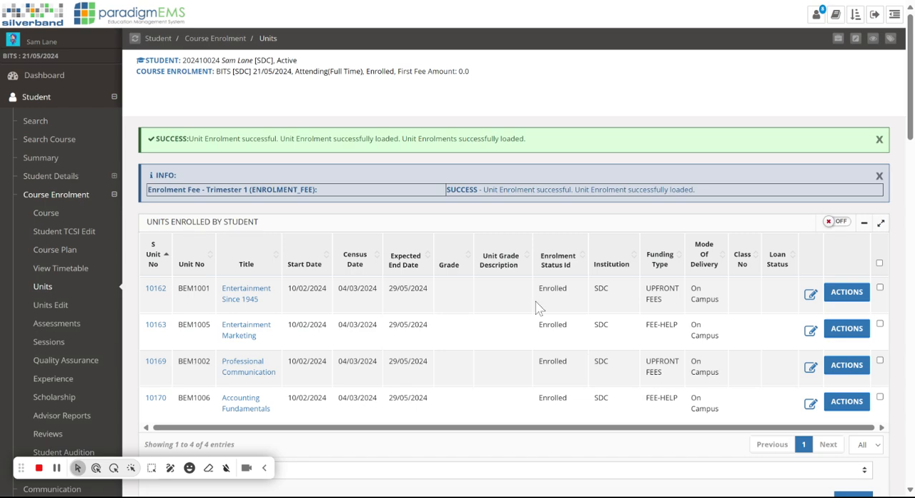
scroll(536, 301, "down", 3)
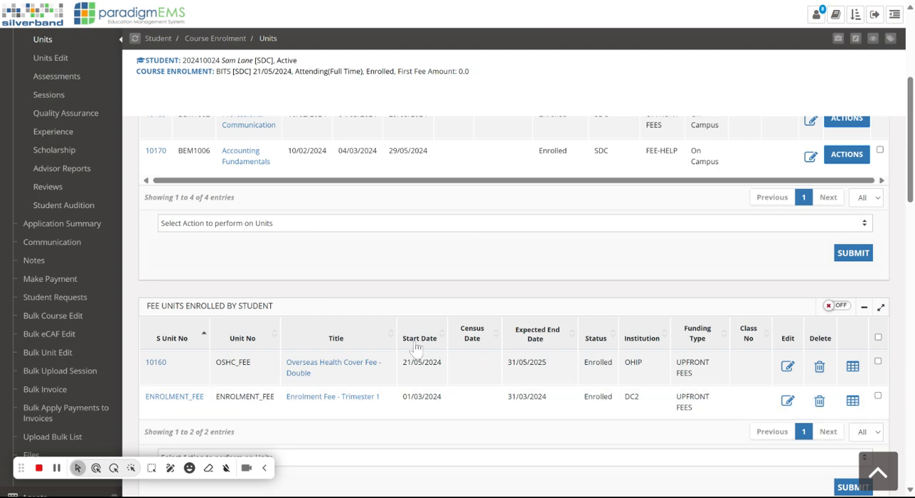
scroll(419, 350, "down", 2)
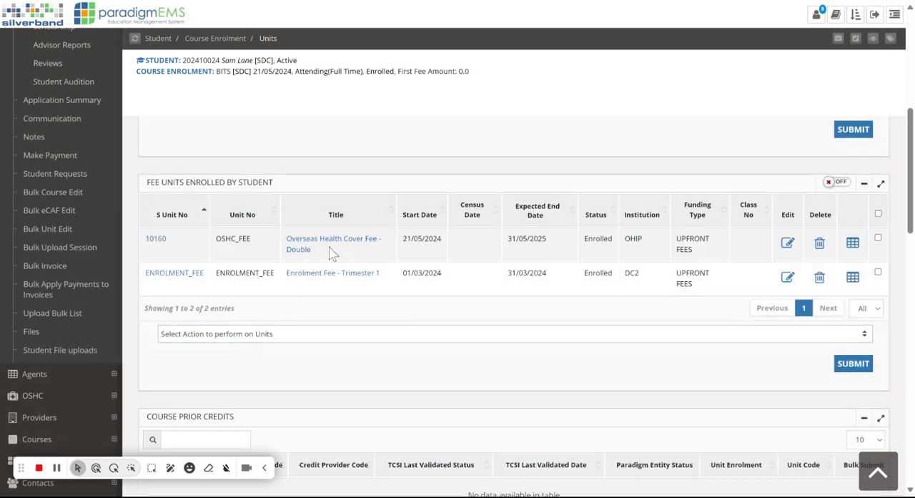
left_click(333, 274)
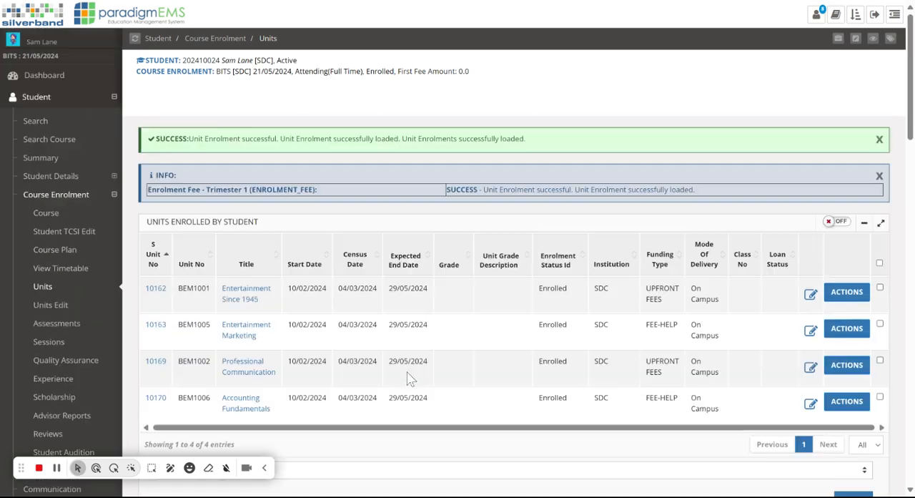
Step: Open the payment application page for the BITS course enrolment from the student's summary
left_click(63, 163)
scroll(548, 204, "down", 15)
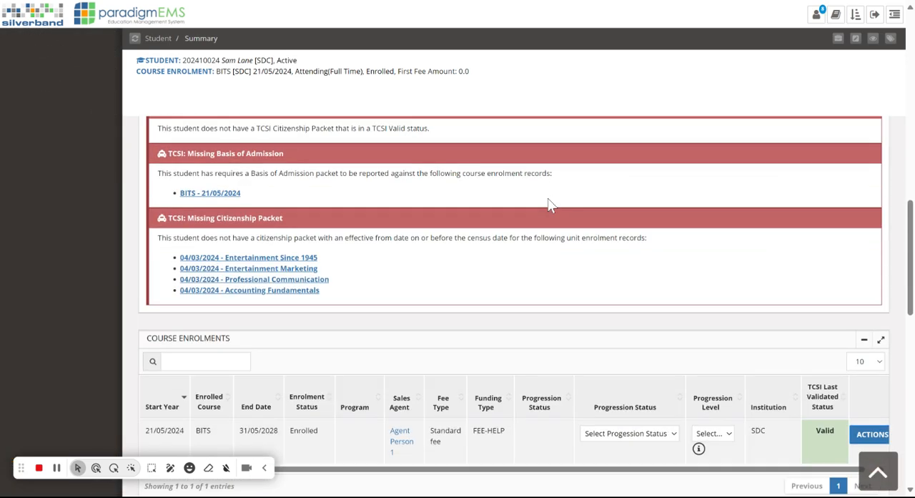
scroll(548, 204, "down", 4)
scroll(543, 235, "up", 1)
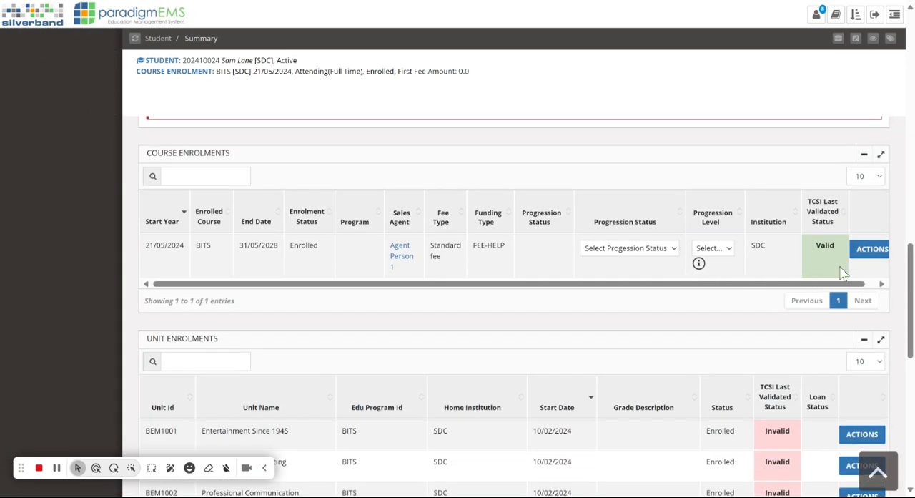
left_click(873, 249)
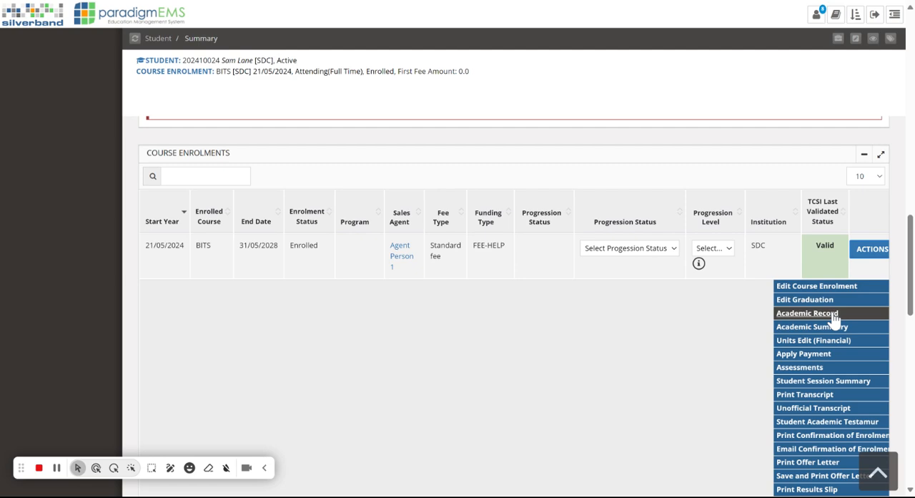
left_click(807, 355)
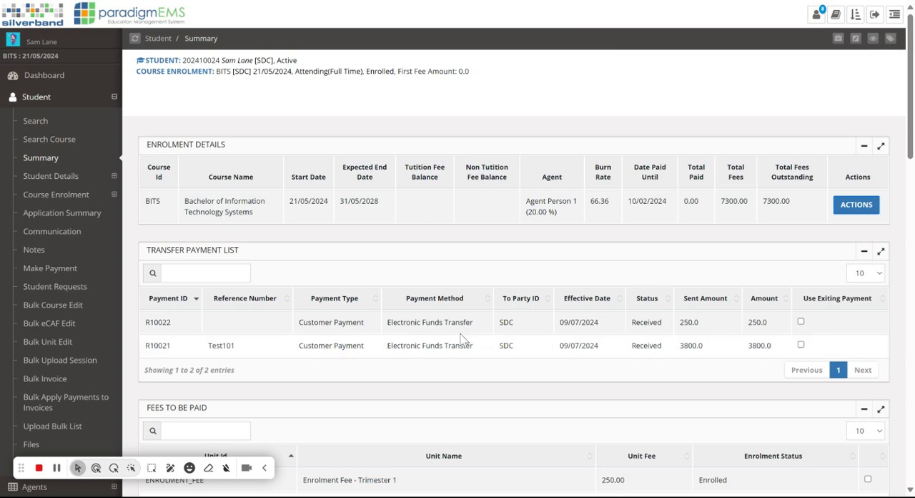
Step: Select the Enrolment Fee - Trimester 1 and Overseas Health Cover Fee - Double as the fees to be paid
scroll(475, 329, "down", 3)
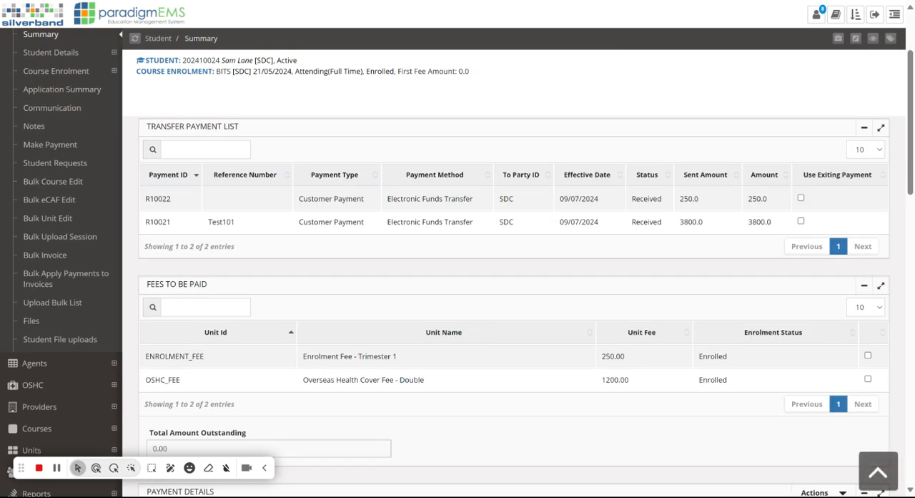
scroll(310, 373, "down", 2)
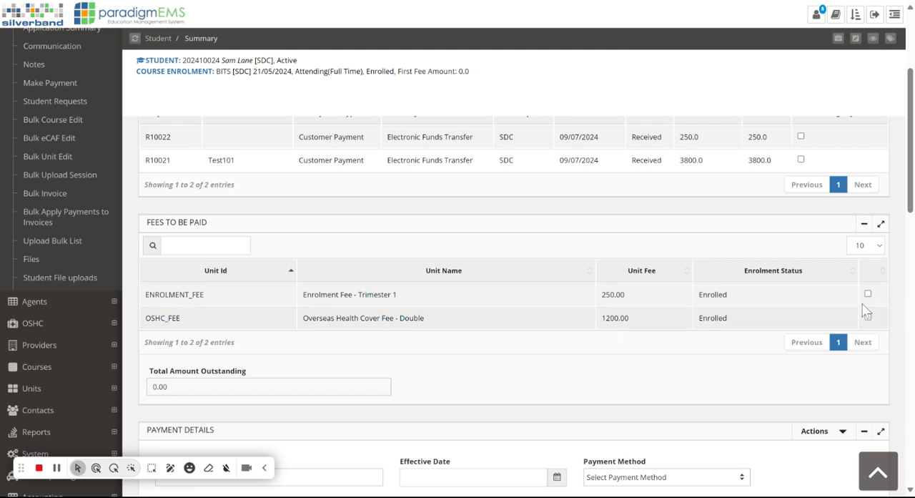
left_click(867, 295)
left_click(868, 318)
Step: Set the payment's effective date to 09/07/2024 and its method to Electronic Funds Transfer
scroll(694, 319, "down", 3)
scroll(695, 319, "down", 3)
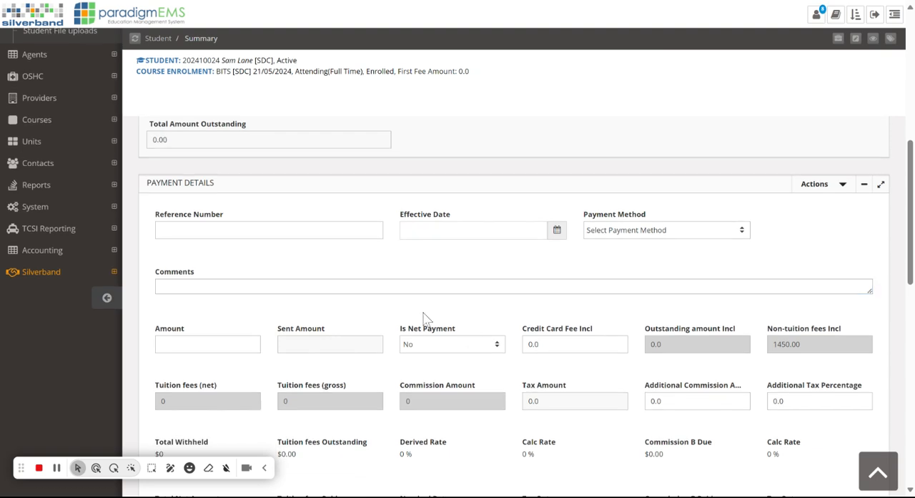
left_click(443, 229)
left_click(445, 302)
left_click(663, 248)
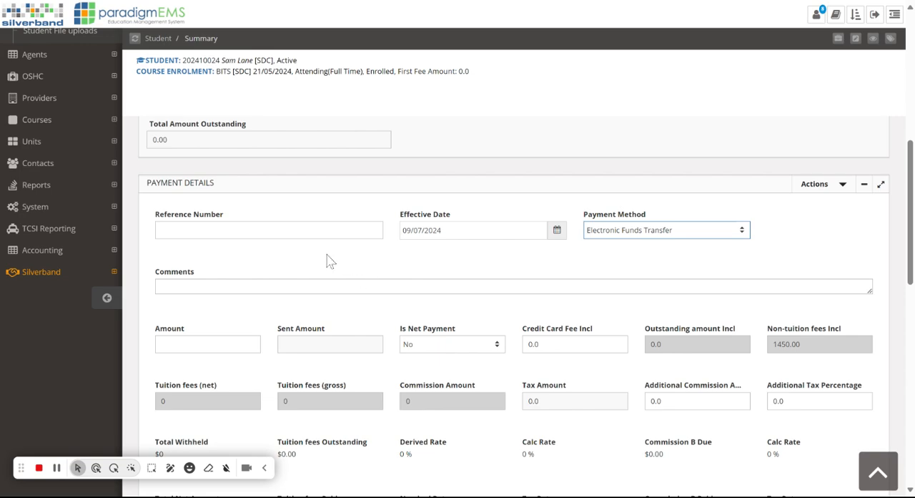
Step: Review the enrolment's outstanding fees, the payment detail fields and the list of previous payments
scroll(538, 327, "up", 7)
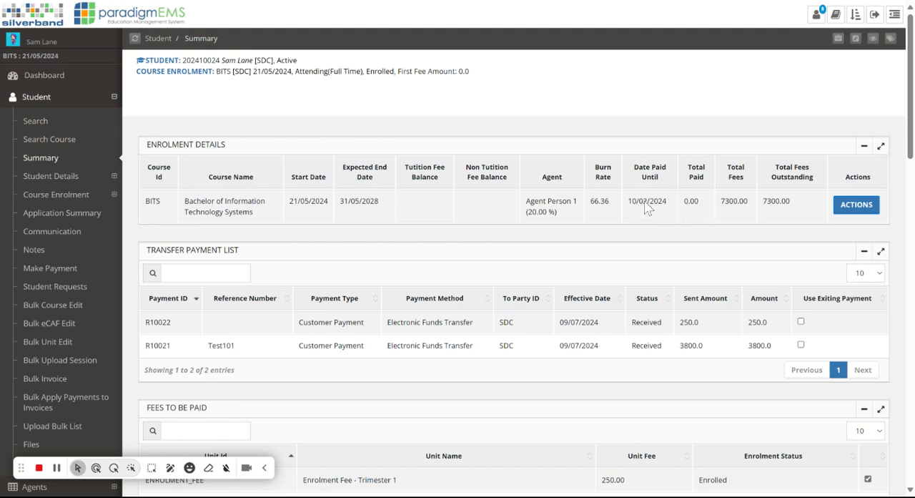
scroll(691, 232, "down", 8)
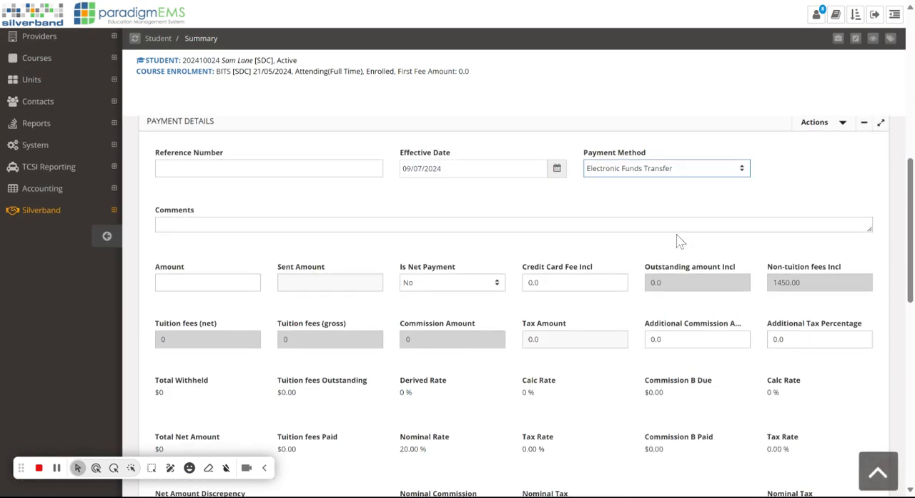
scroll(682, 239, "down", 2)
scroll(679, 241, "down", 6)
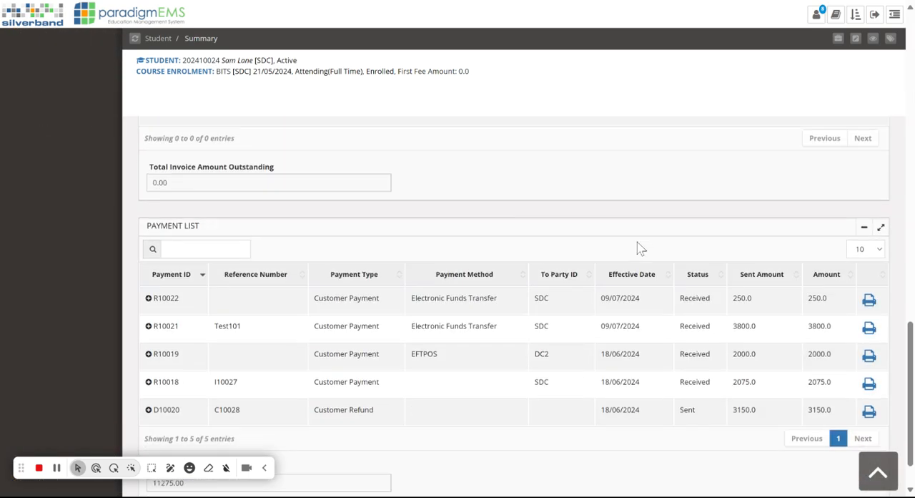
scroll(638, 247, "up", 7)
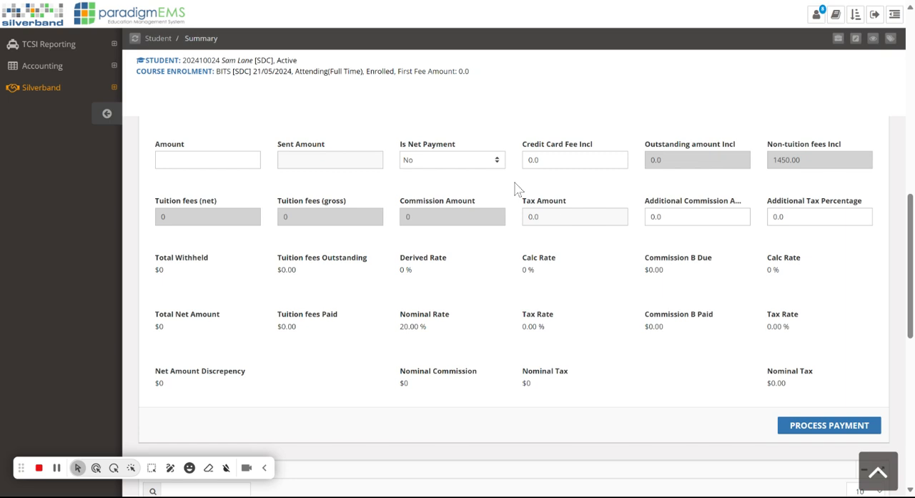
Step: Set the payment amount to 3400 and check its split against the selected enrolment and health cover fees
left_click(215, 221)
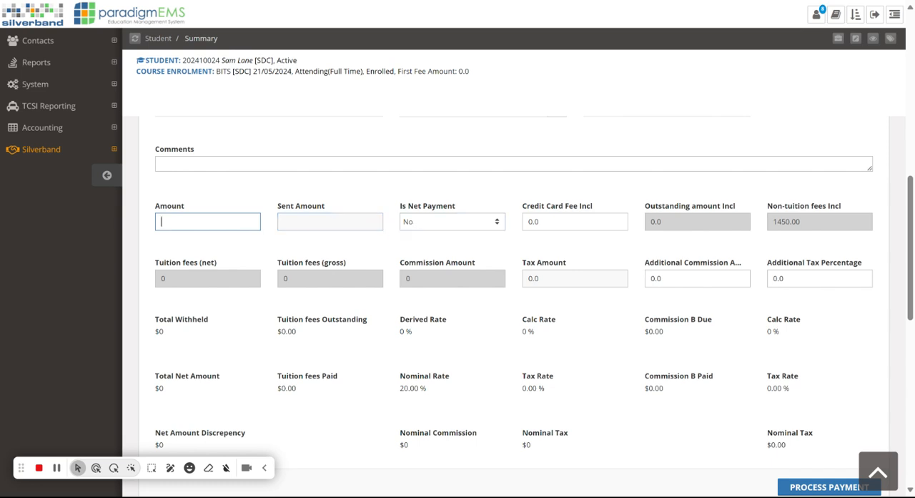
type("3400")
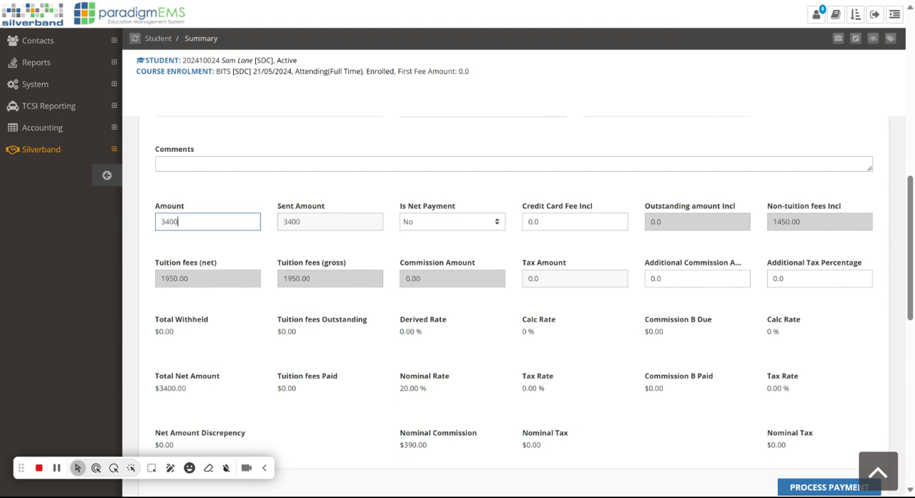
scroll(300, 256, "up", 10)
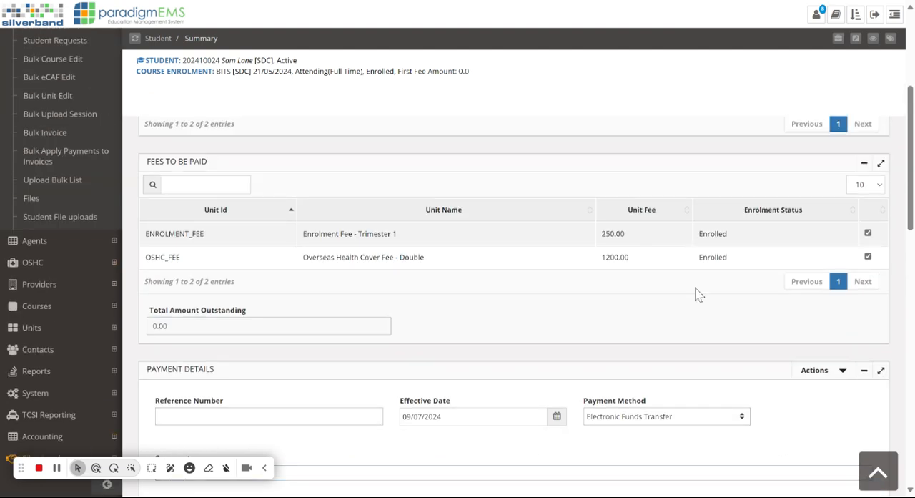
scroll(633, 372, "down", 5)
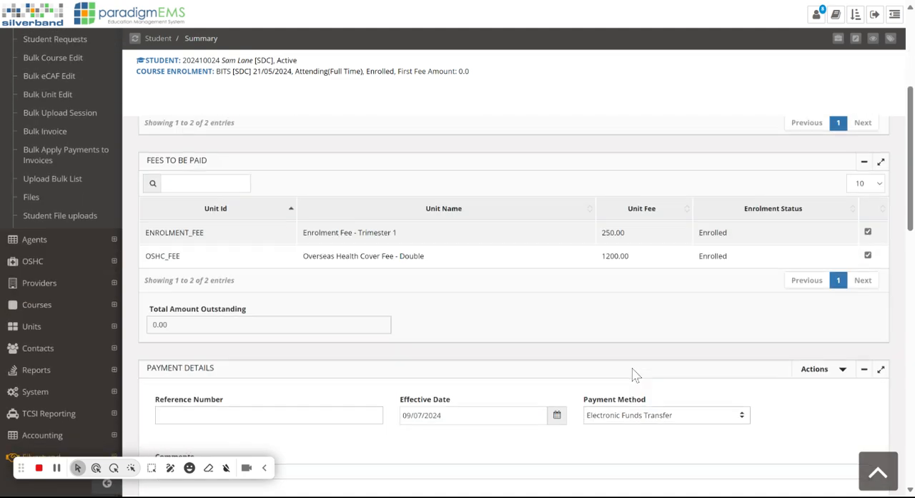
scroll(602, 207, "down", 4)
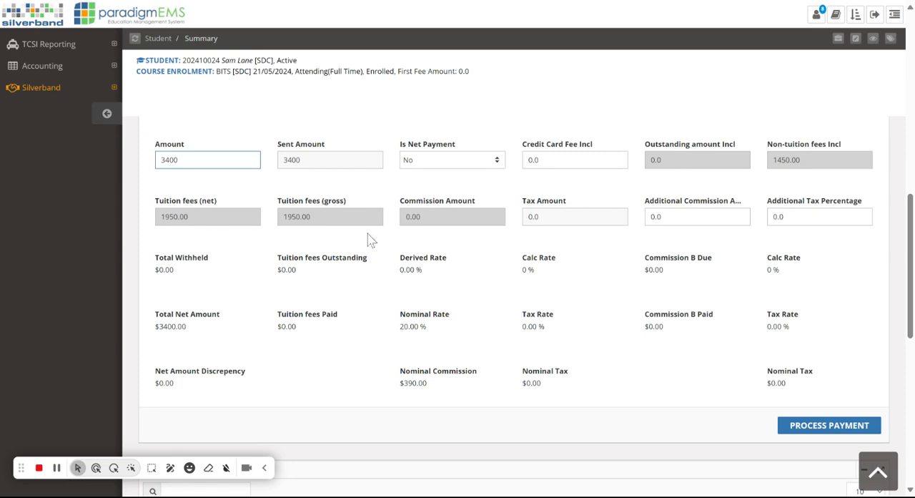
scroll(429, 252, "up", 6)
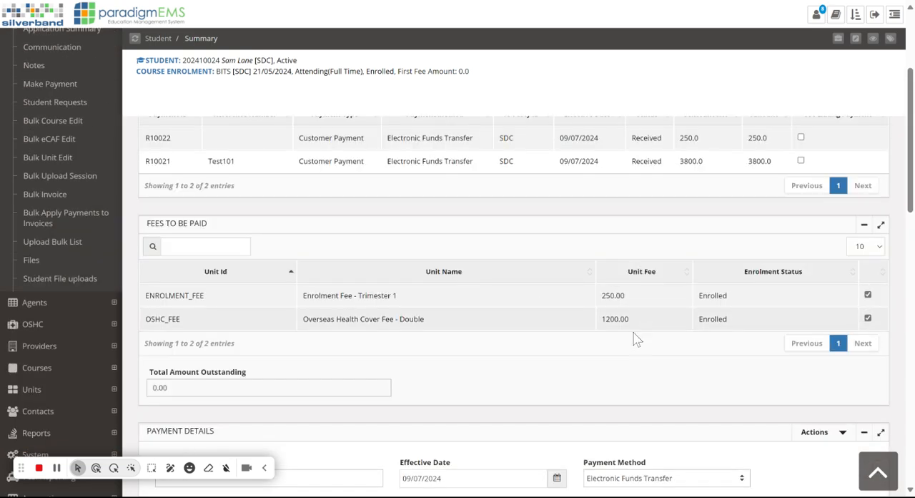
scroll(634, 306, "down", 8)
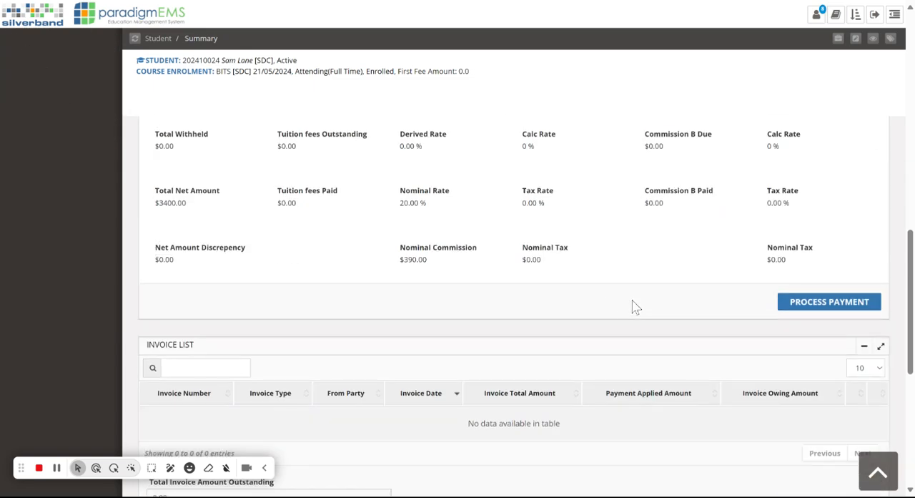
Step: Process the payment for the course enrolment and accept the confirmation
left_click(822, 304)
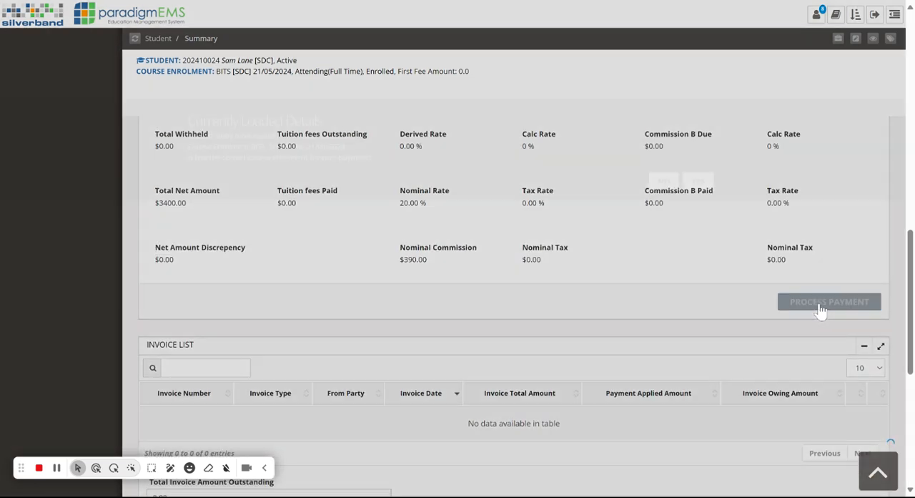
left_click(697, 183)
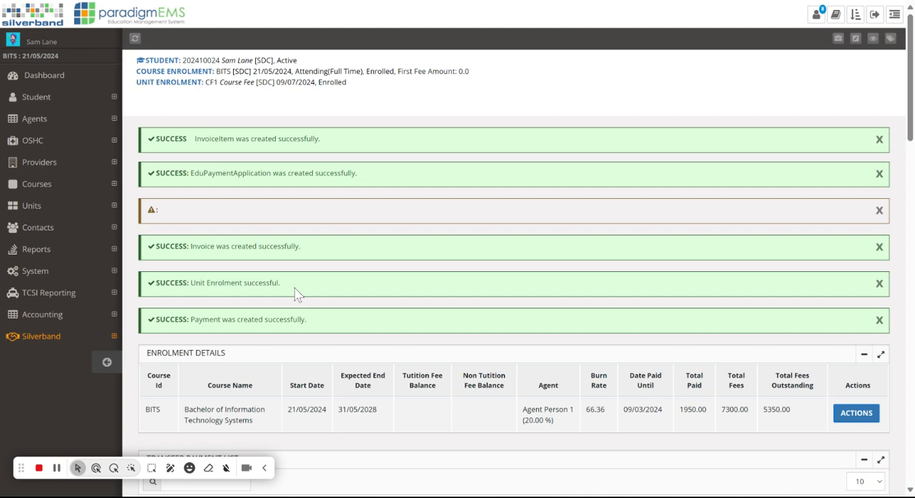
scroll(566, 300, "down", 2)
scroll(431, 321, "up", 2)
Step: Open the student's accounting summary and review the unit fees, the invoice list and the payments list
left_click(50, 315)
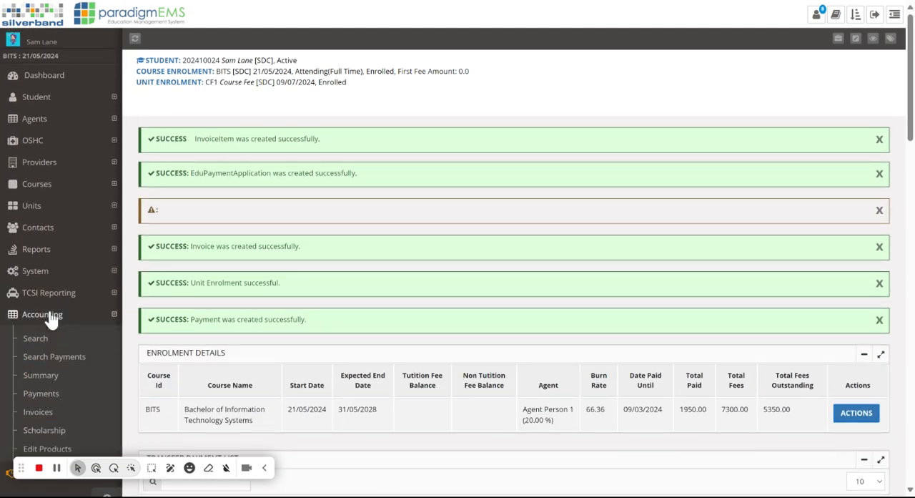
scroll(66, 322, "down", 1)
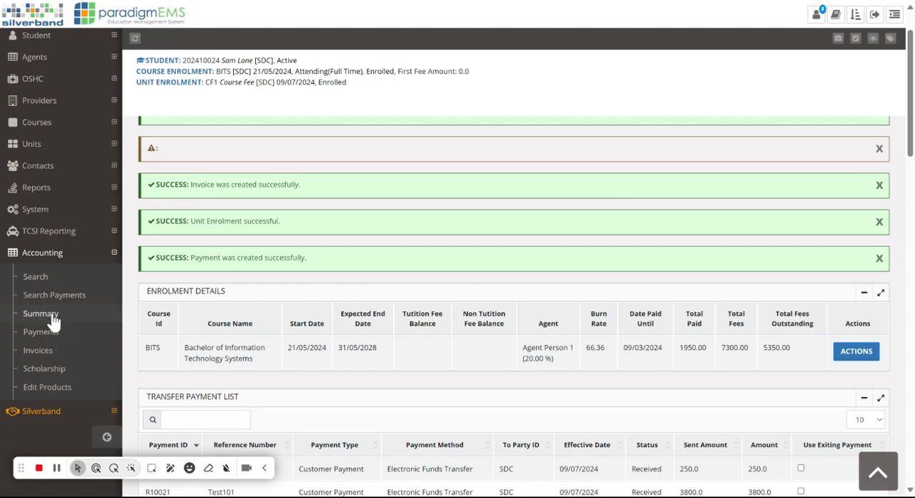
left_click(40, 314)
scroll(594, 314, "down", 3)
scroll(593, 315, "down", 10)
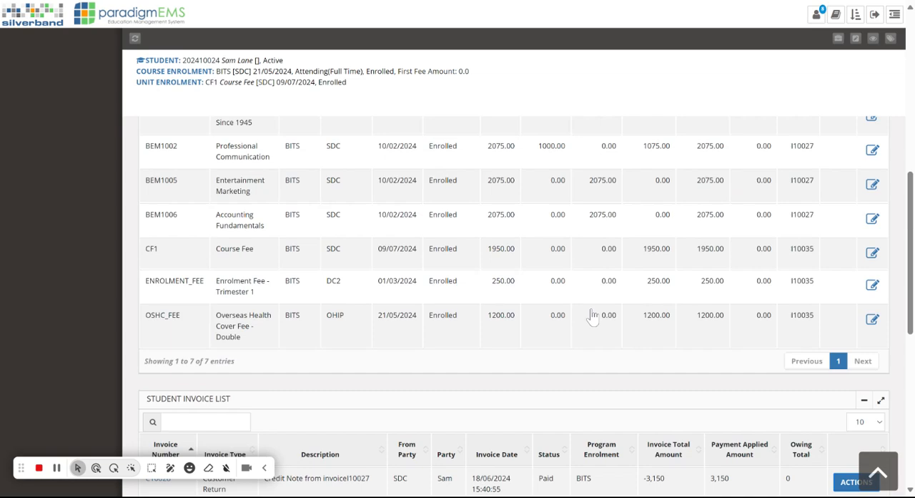
scroll(593, 319, "down", 2)
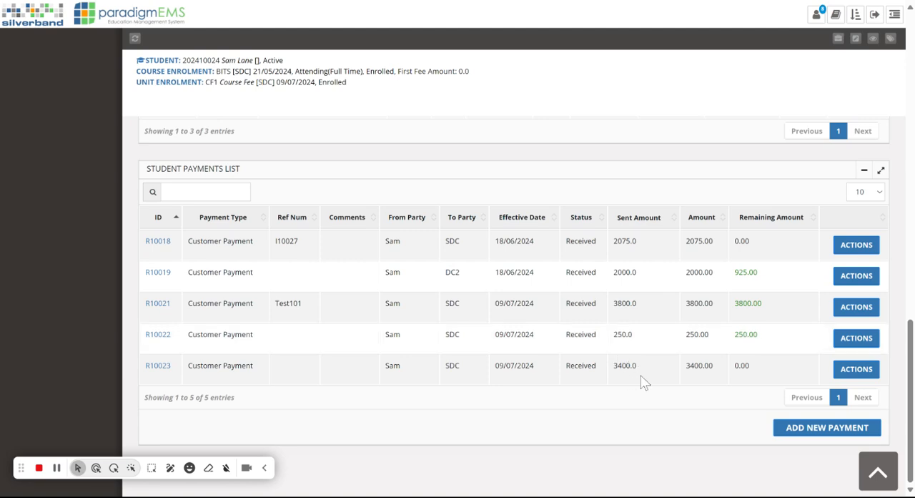
scroll(608, 378, "up", 1)
scroll(608, 377, "up", 2)
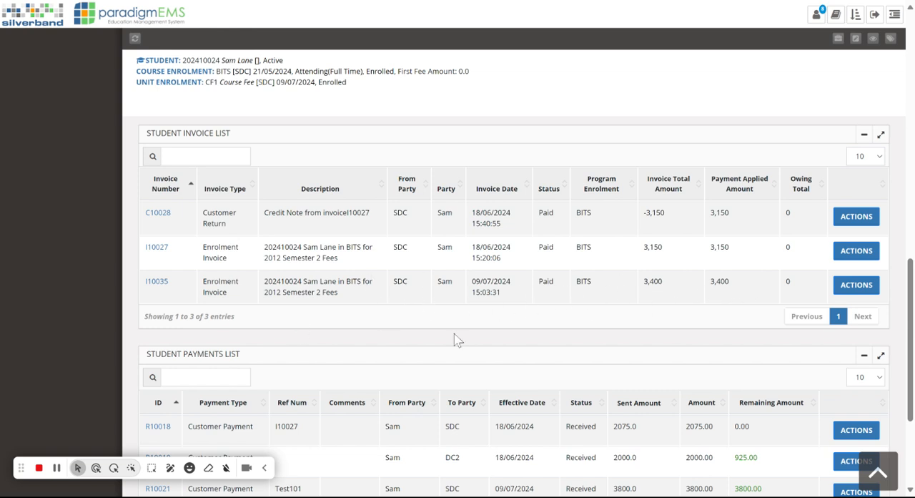
Step: View the enrolment invoice dated 09/07/2024 and examine its items and applied payments
left_click(860, 289)
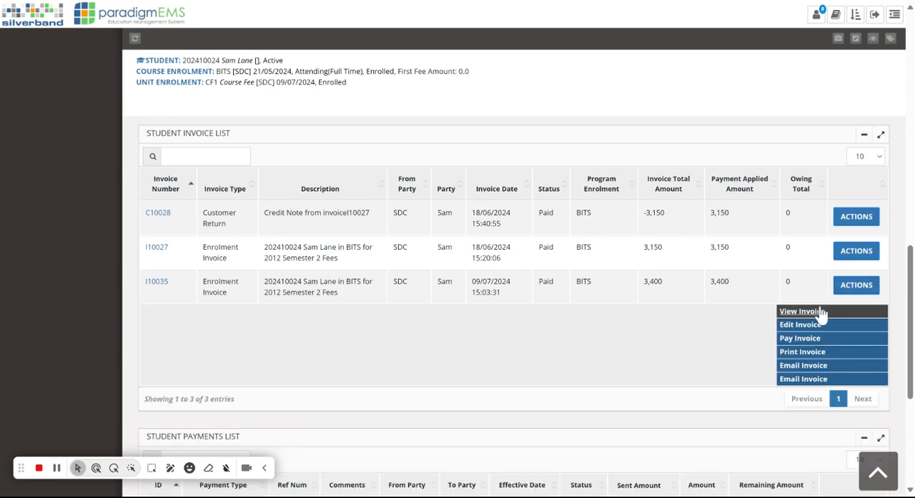
left_click(814, 315)
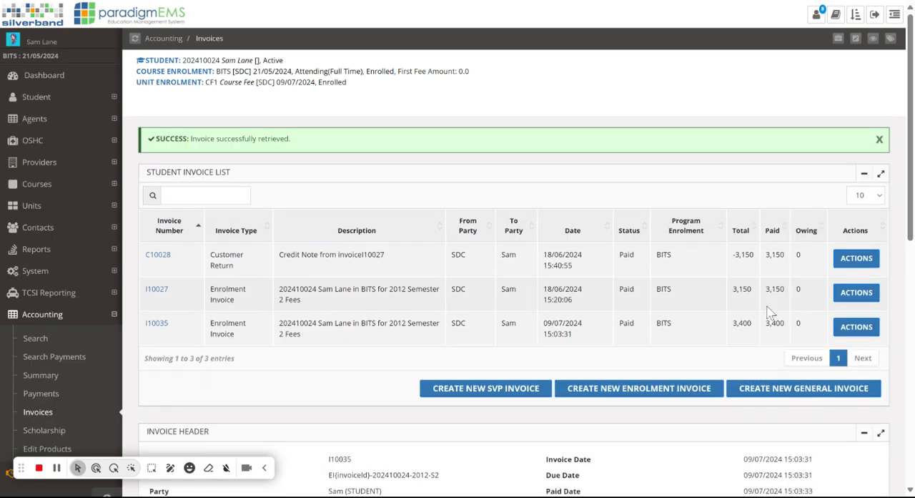
scroll(627, 269, "down", 5)
scroll(629, 269, "down", 2)
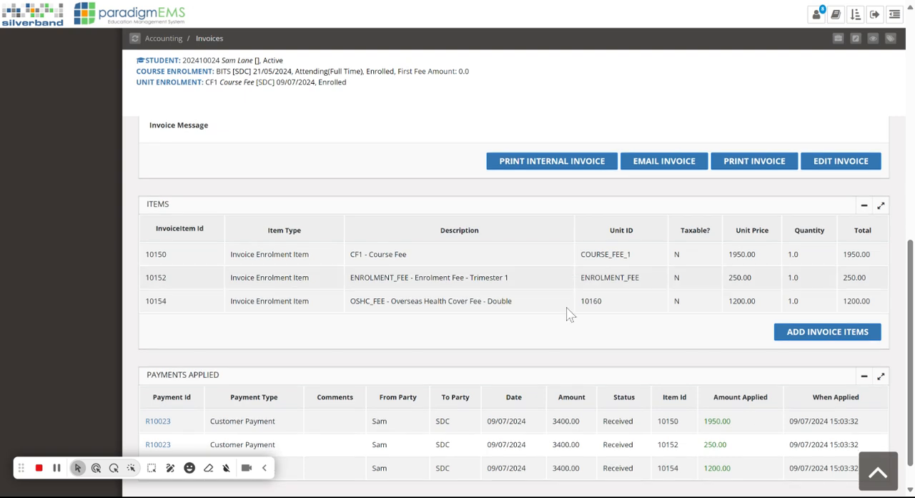